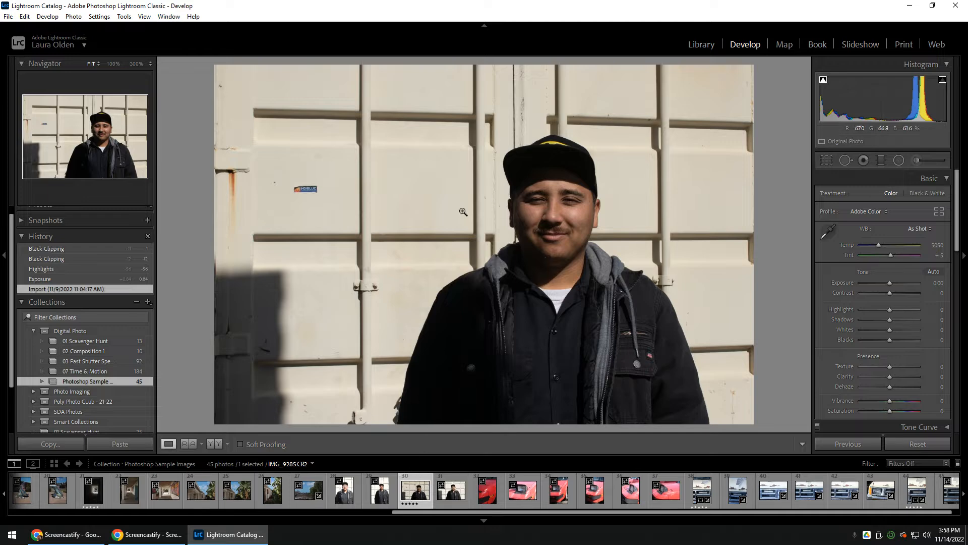
Step: Open the selected photo IMG_9285.CR2 from Lightroom Classic in Adobe Photoshop 2021 for editing
right_click(439, 199)
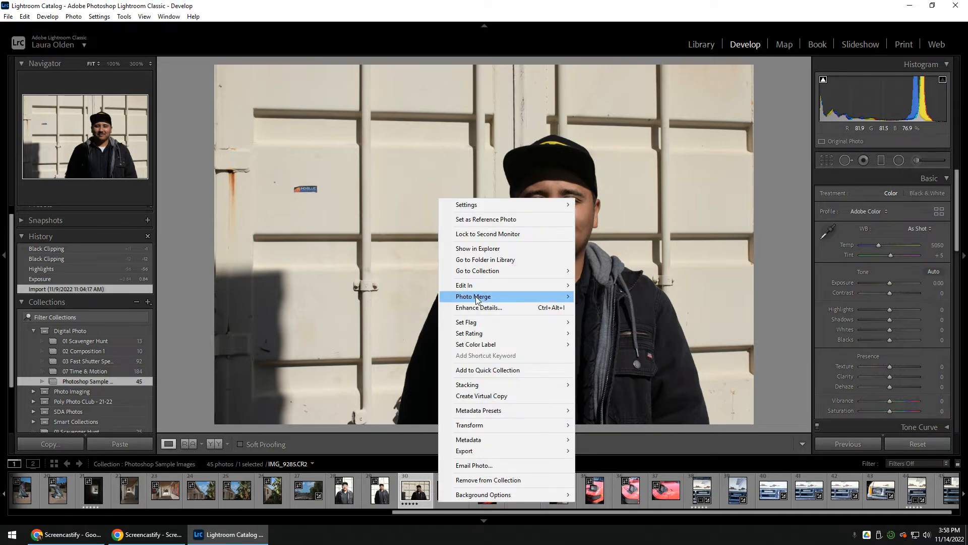
mouse_move(478, 285)
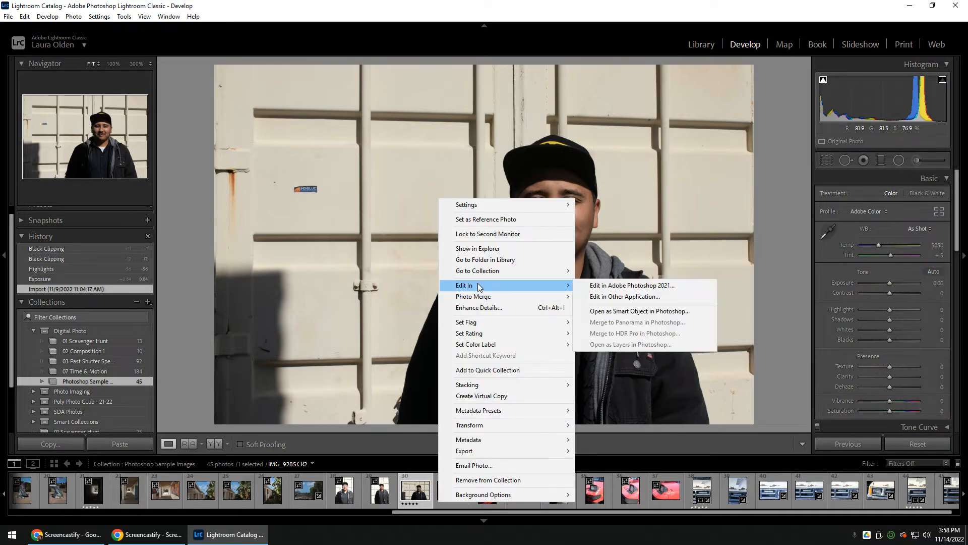
left_click(610, 290)
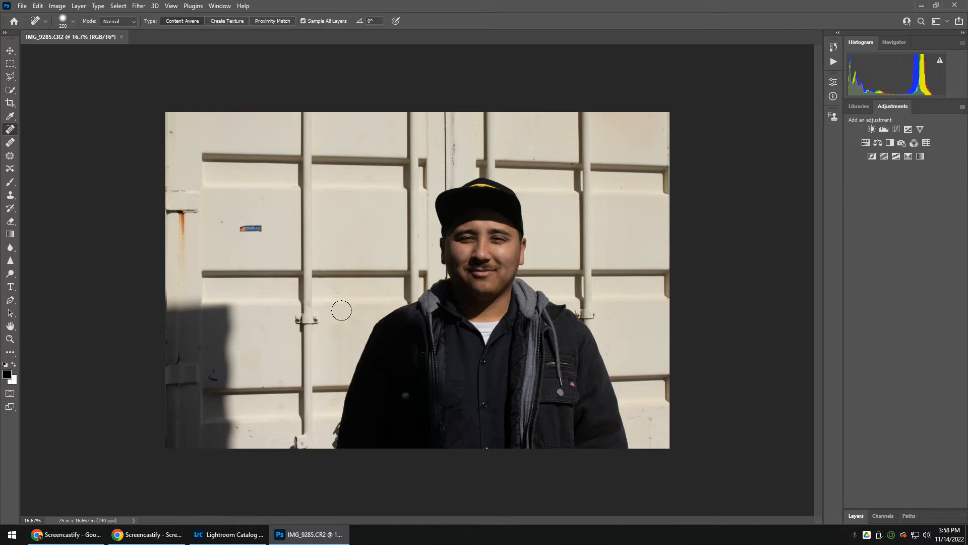
Step: Activate the Move tool, choose the Photography workspace and reset it to its default layout
left_click(9, 52)
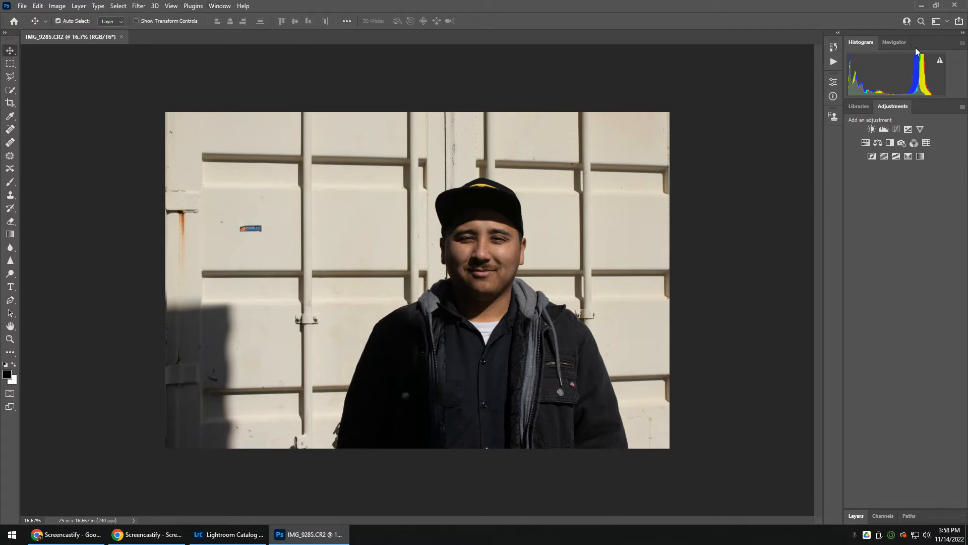
left_click(948, 22)
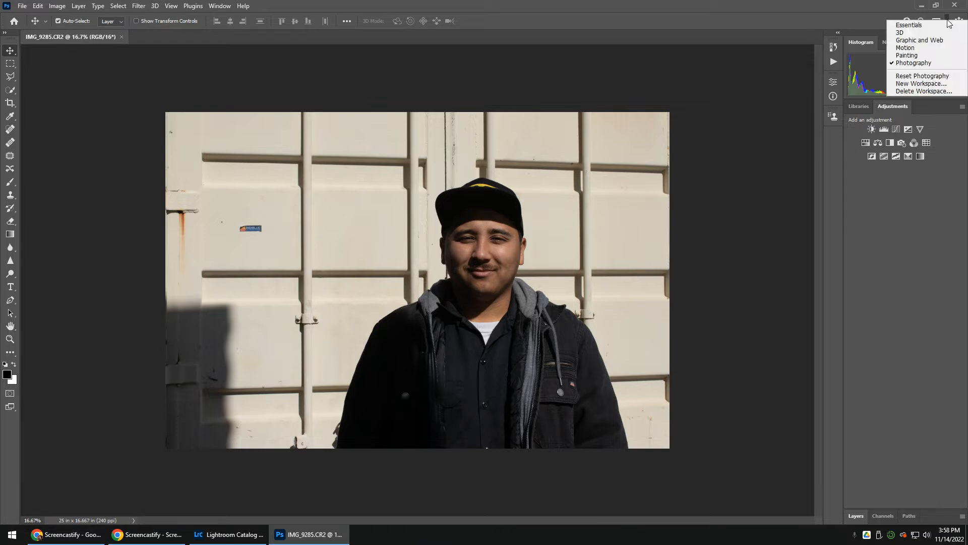
left_click(910, 64)
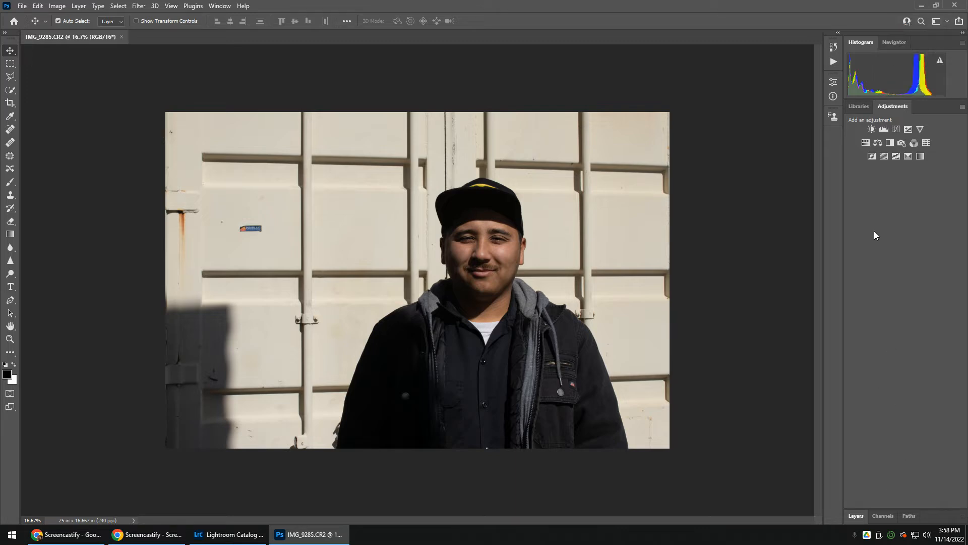
left_click(948, 22)
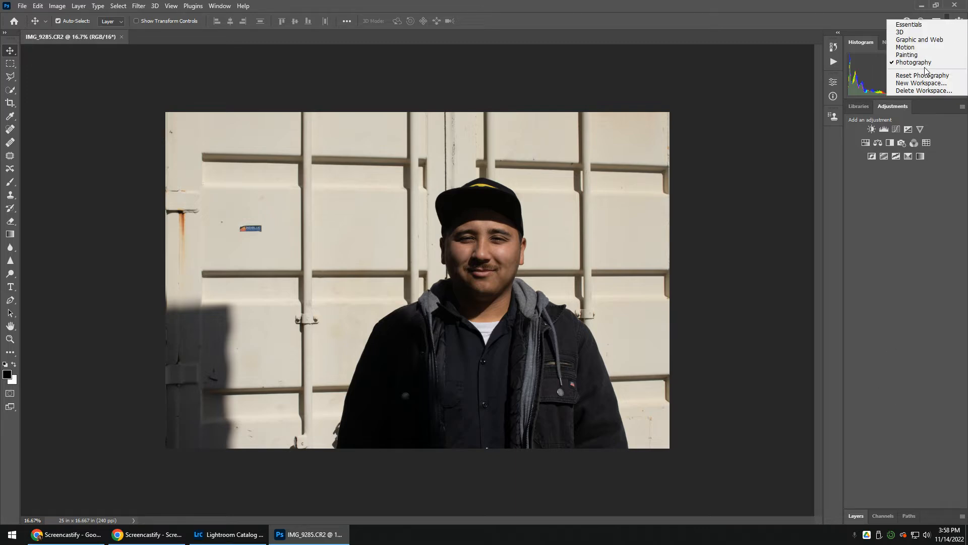
left_click(921, 76)
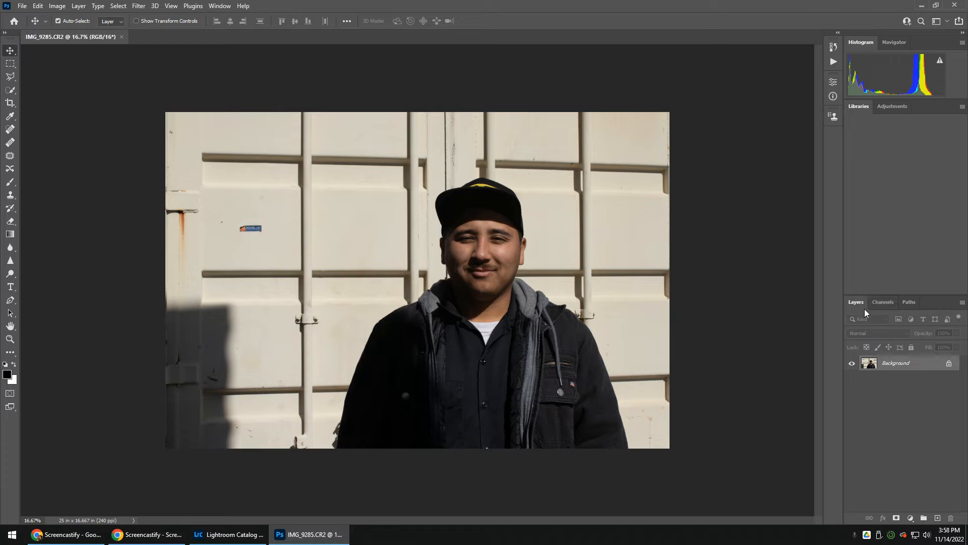
Step: Add a Levels adjustment layer with the white input level at 225 and the midtone at 1.11
left_click(901, 107)
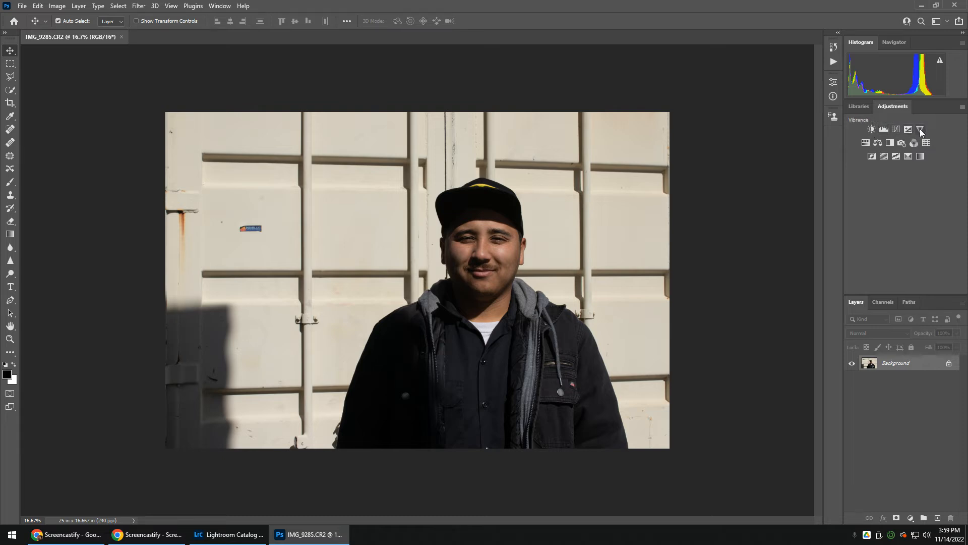
left_click(882, 128)
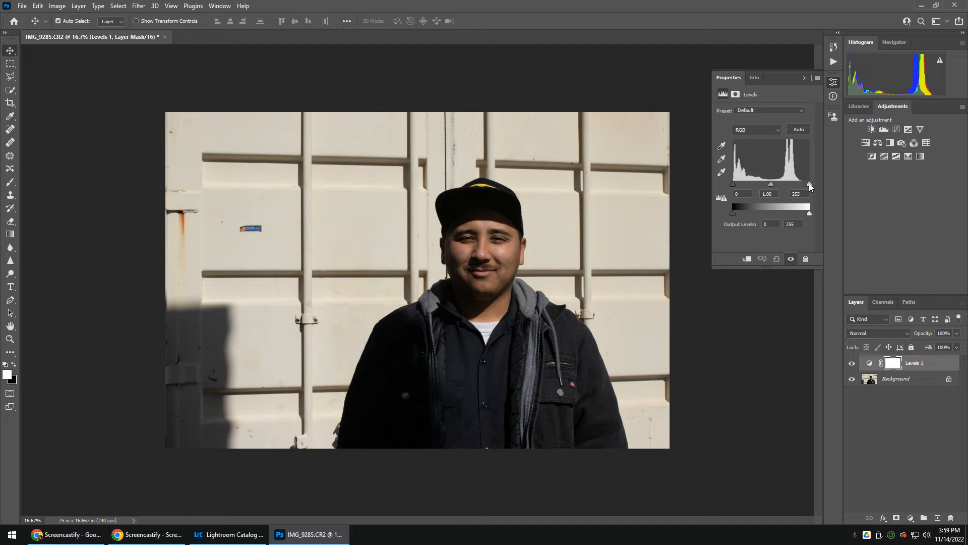
left_click_drag(809, 183, 802, 186)
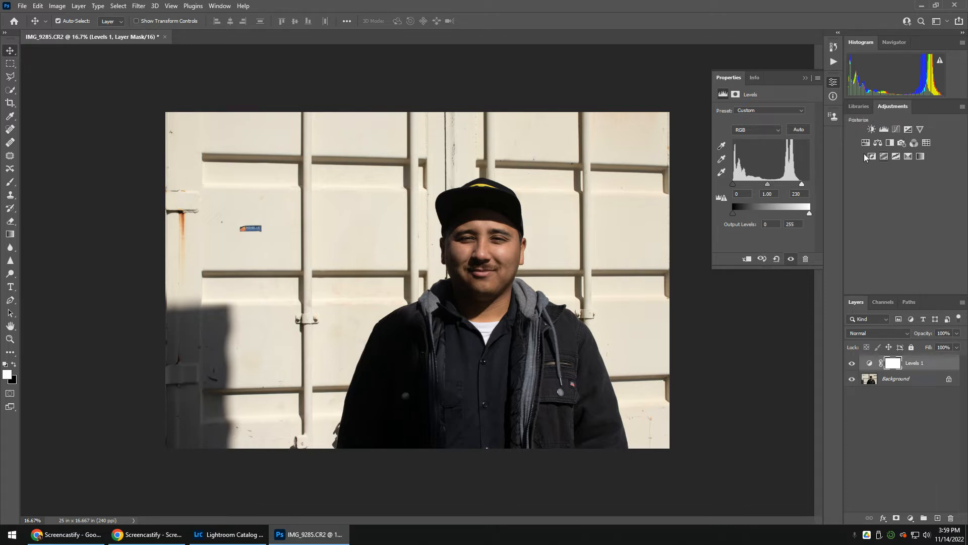
left_click_drag(803, 182, 800, 184)
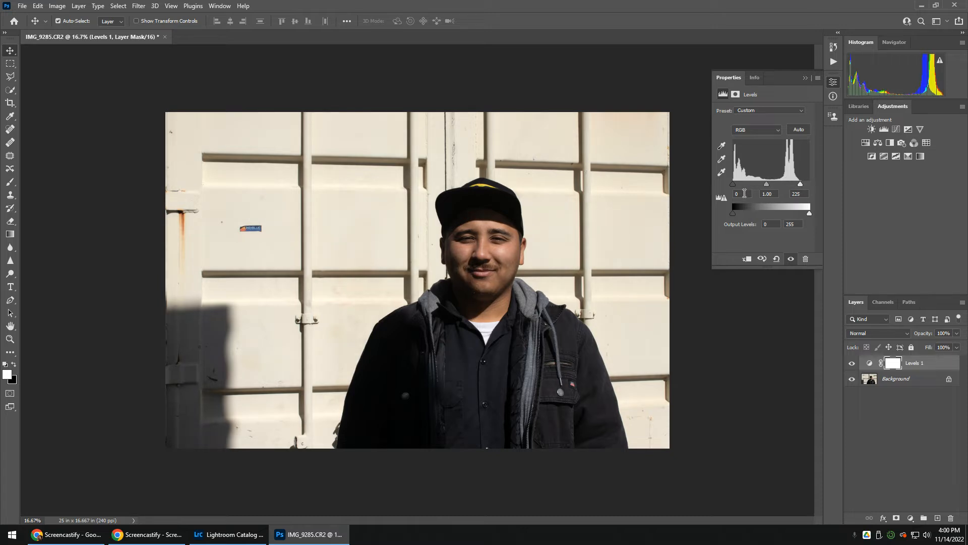
left_click_drag(766, 186, 764, 189)
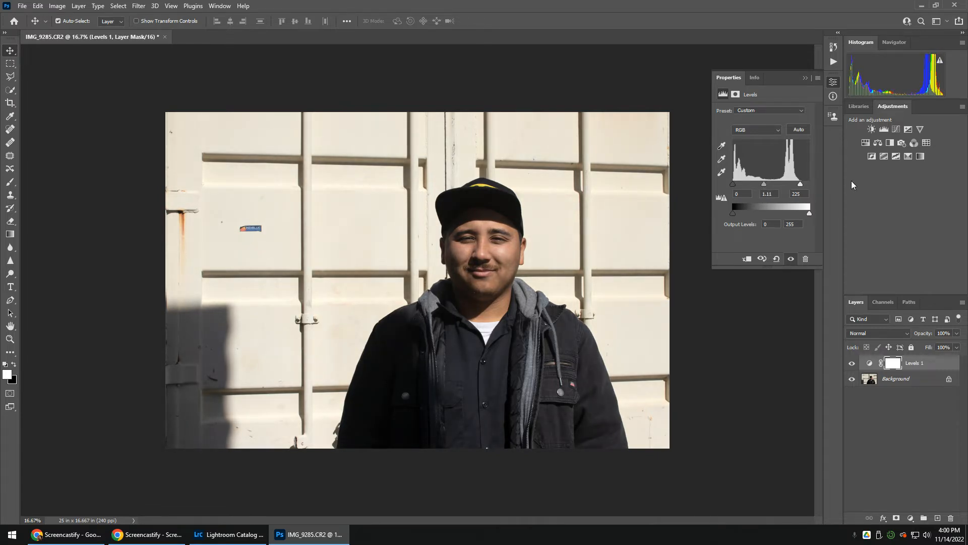
Step: Compare the photo with and without the Levels adjustment by switching that layer's visibility off and on twice
left_click(851, 364)
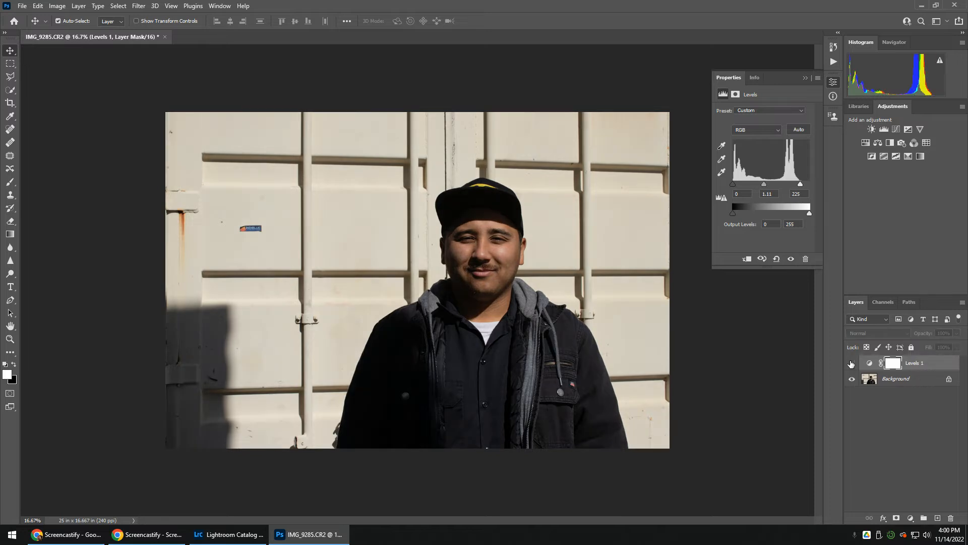
left_click(851, 364)
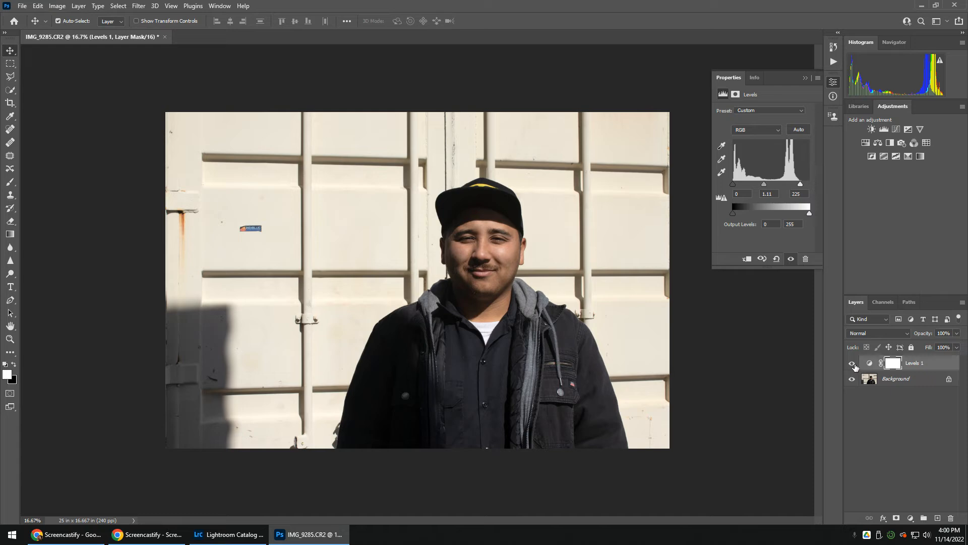
left_click(854, 365)
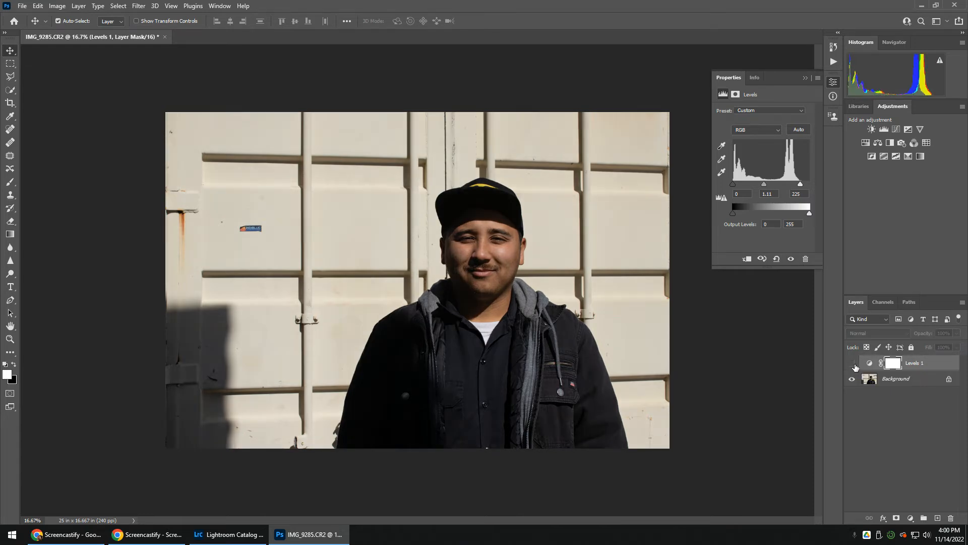
left_click(853, 365)
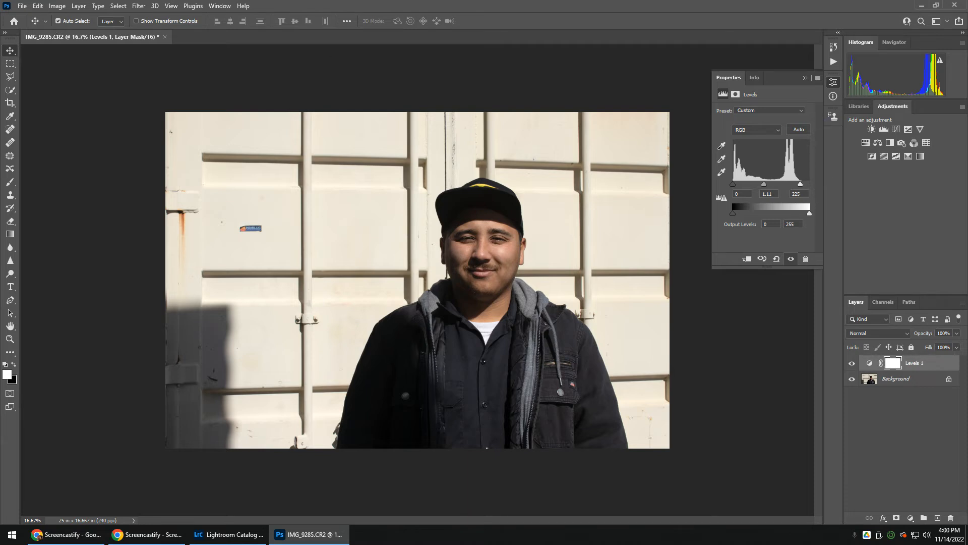
Step: Start a crop with the 5 : 7 ratio preset and swap it to landscape, 7 wide by 5 high
left_click(8, 105)
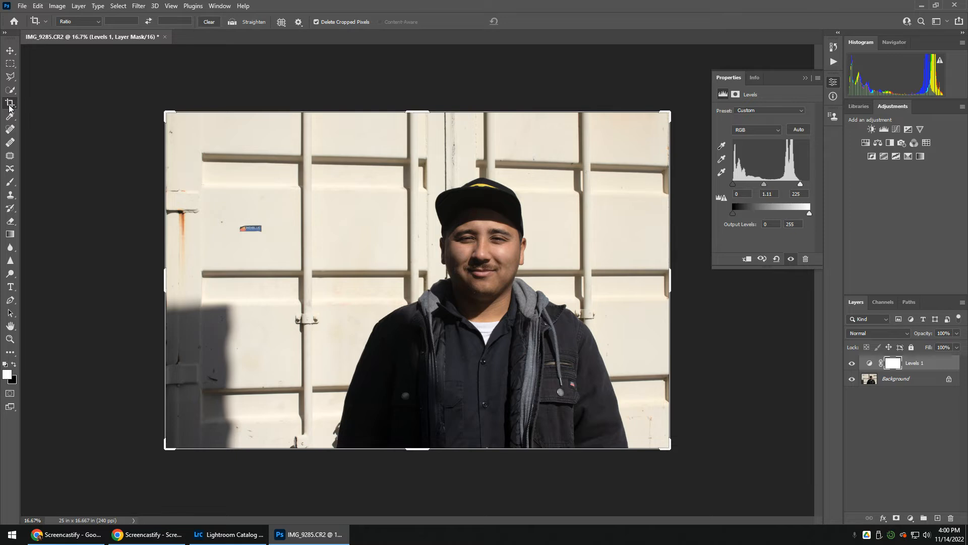
left_click(99, 23)
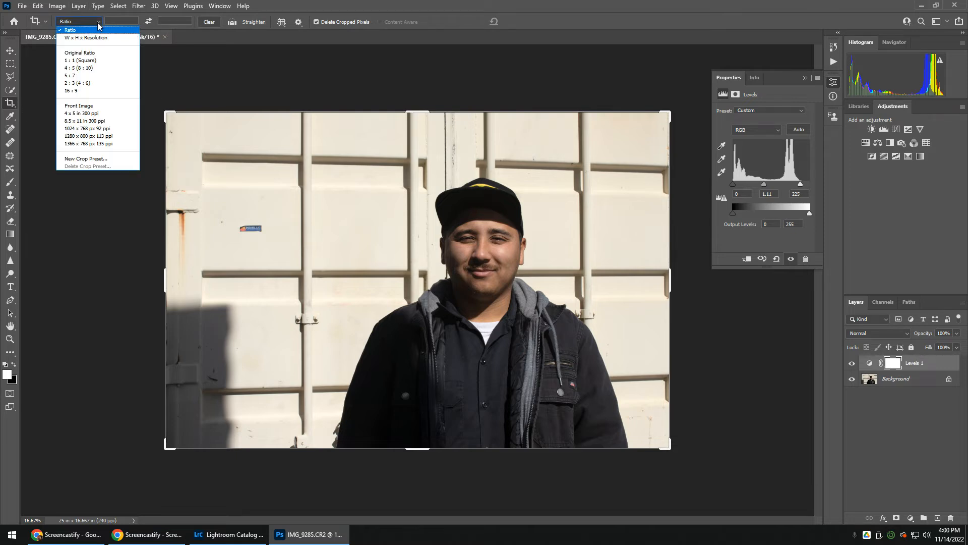
left_click(73, 77)
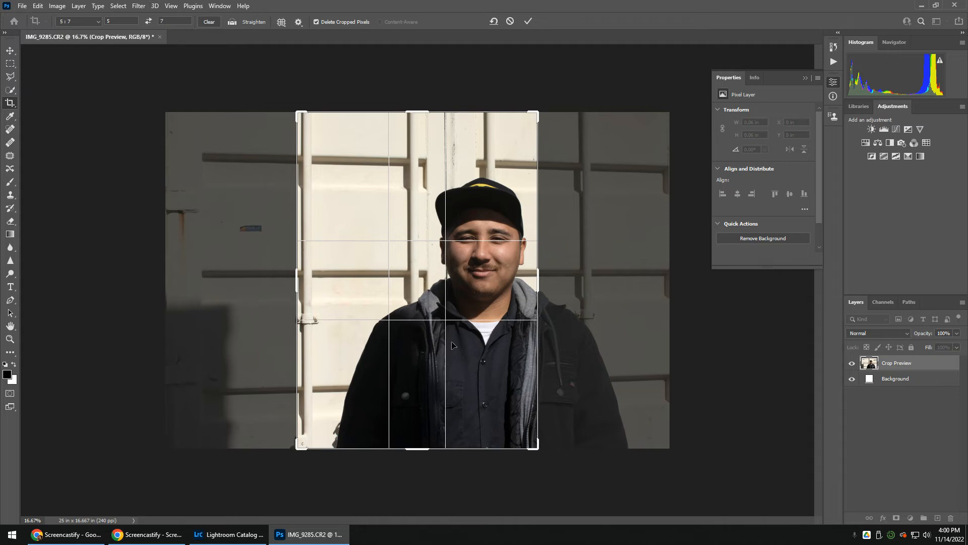
left_click(149, 21)
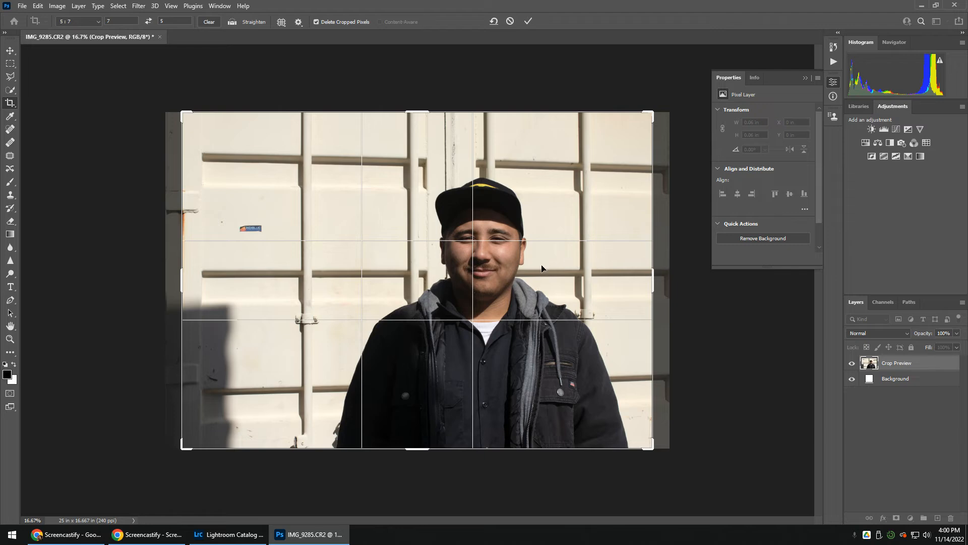
Step: Reposition and slightly shrink the crop frame around the man, disable Delete Cropped Pixels, and finish the crop
mouse_move(543, 269)
left_mouse_down()
mouse_move(528, 271)
mouse_move(541, 283)
mouse_move(538, 276)
left_mouse_up()
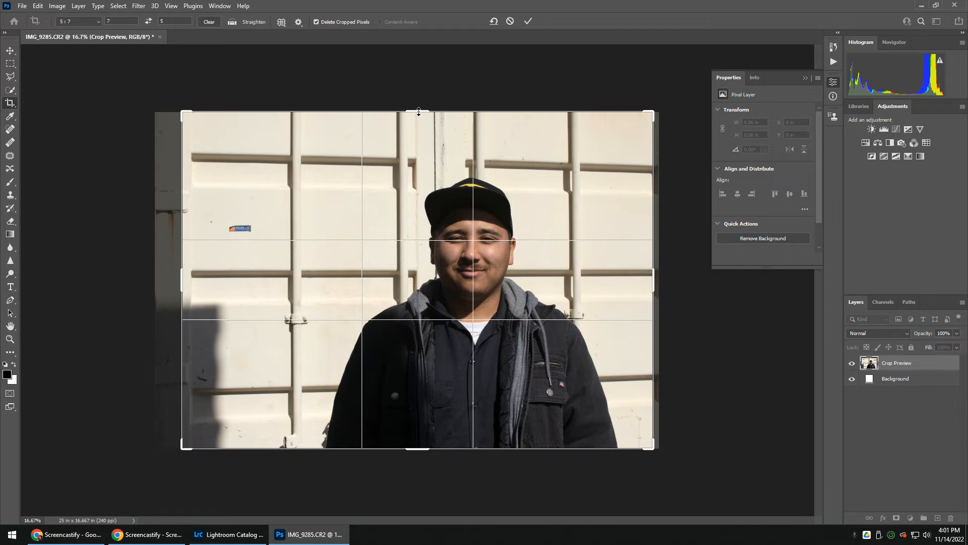
left_click_drag(419, 111, 423, 115)
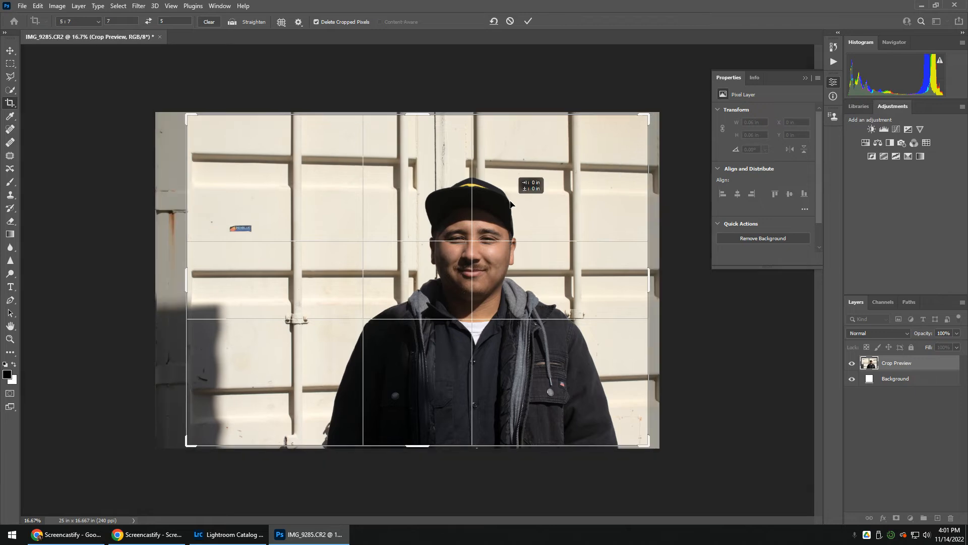
left_click(316, 22)
left_click(509, 22)
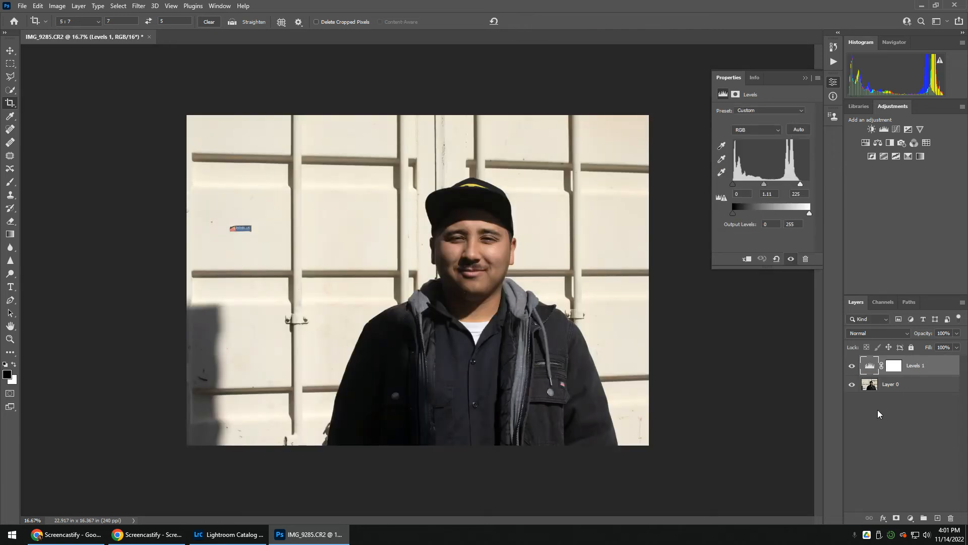
Step: Compare the cropped photo with and without the Levels layer, leave the layer visible, and collapse its properties
left_click(853, 366)
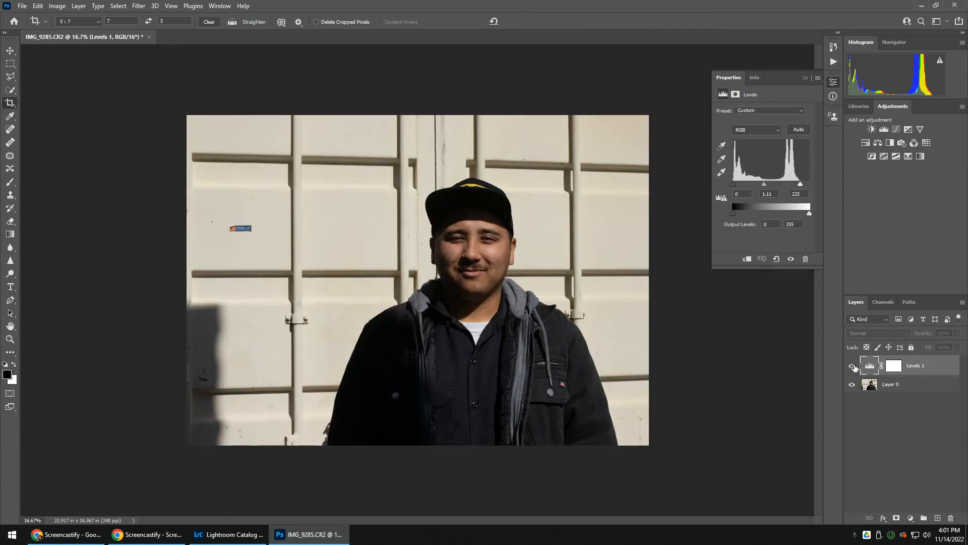
left_click(852, 365)
left_click(833, 82)
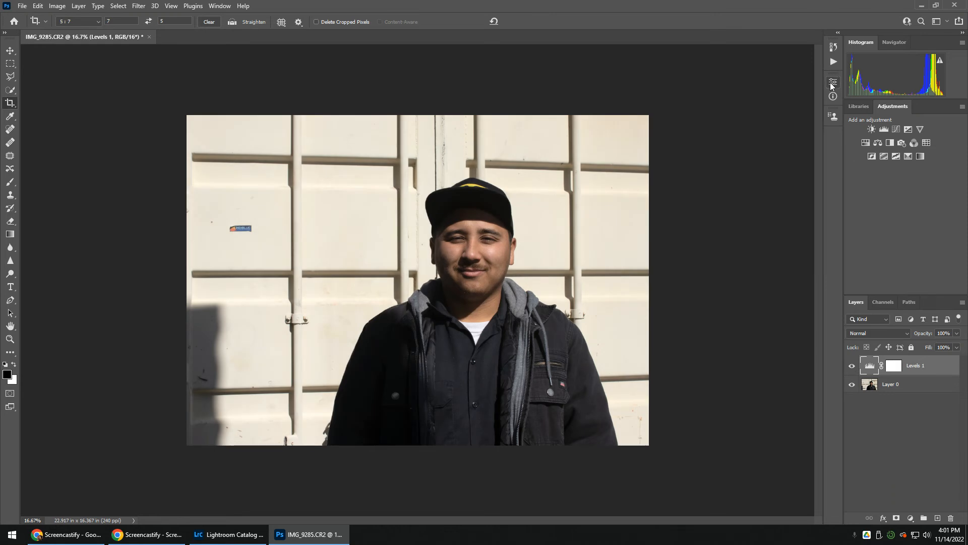
Step: Expand the edit history and review the original, New Levels Layer and Modify Levels Layer states, ending on the Crop state
left_click(833, 48)
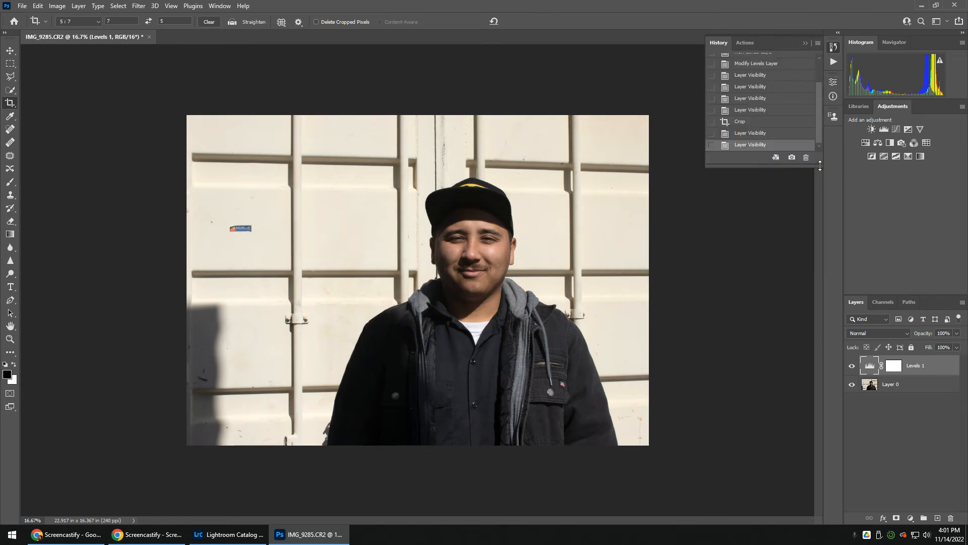
left_click_drag(820, 165, 820, 376)
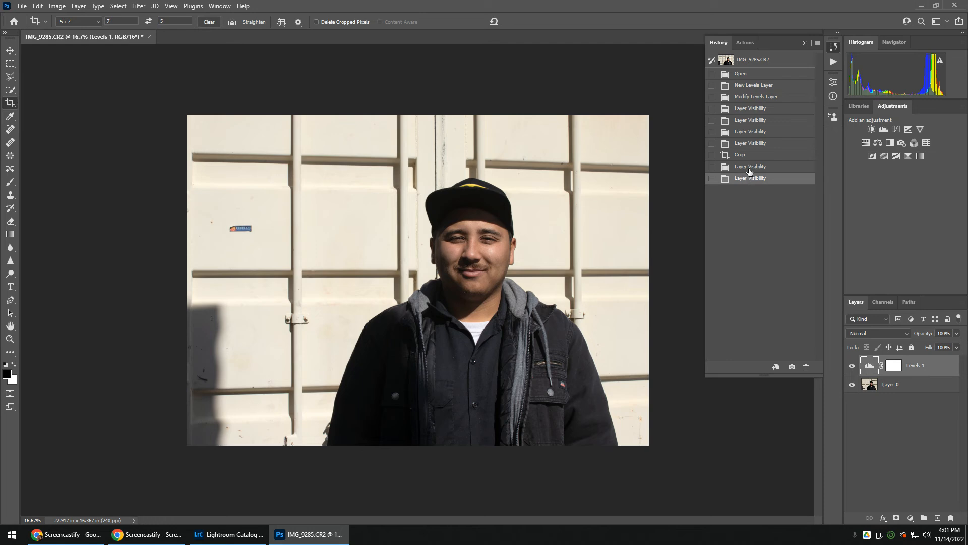
left_click(756, 59)
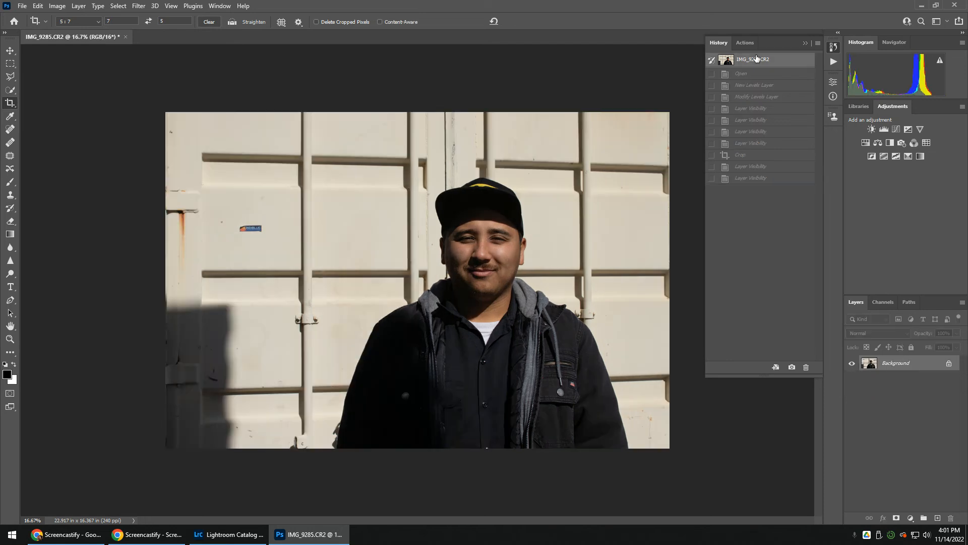
left_click(762, 86)
left_click(759, 99)
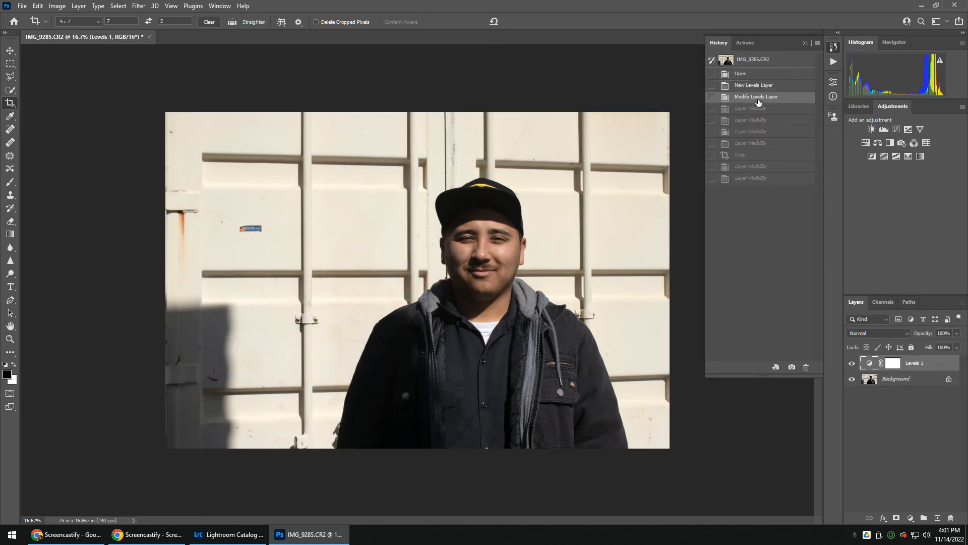
left_click(752, 155)
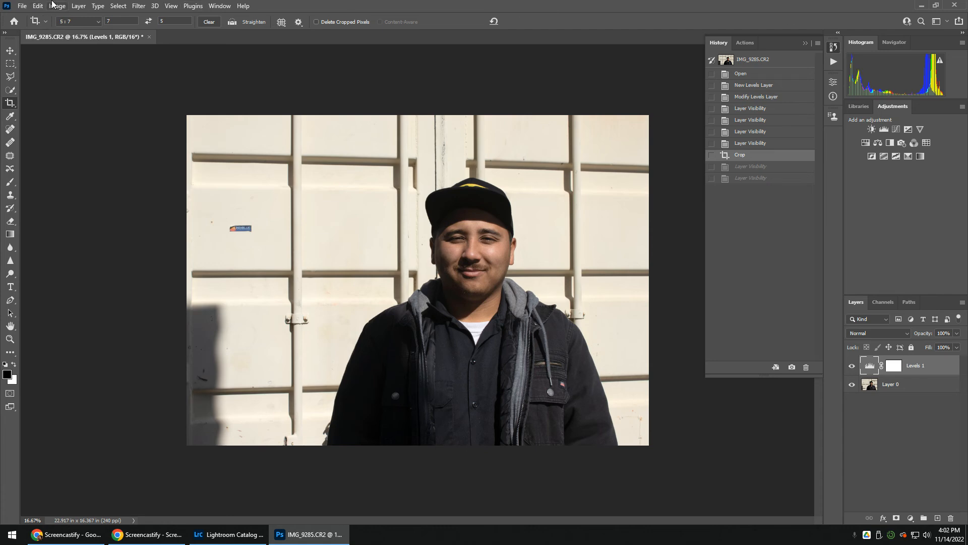
Step: Save the edited photo back to the Lightroom catalog
left_click(22, 7)
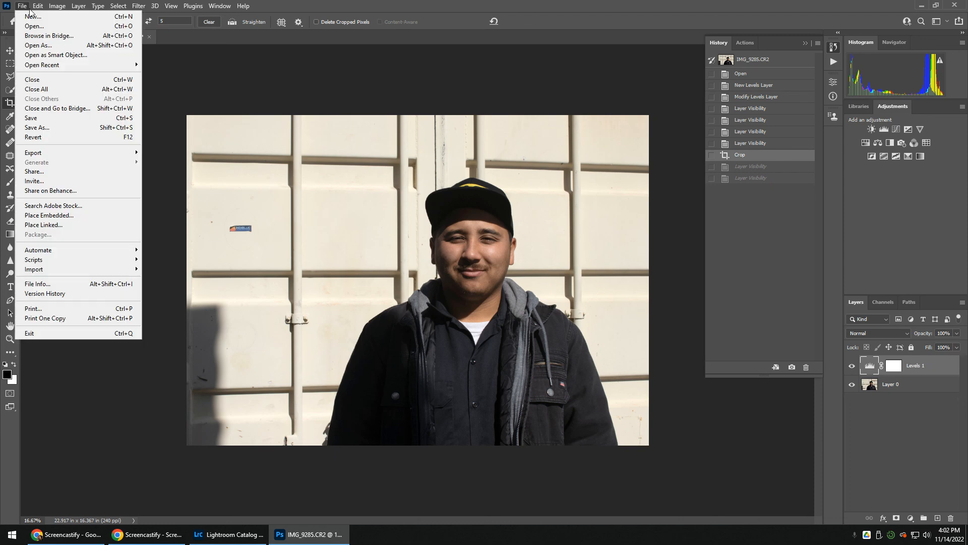
left_click(32, 118)
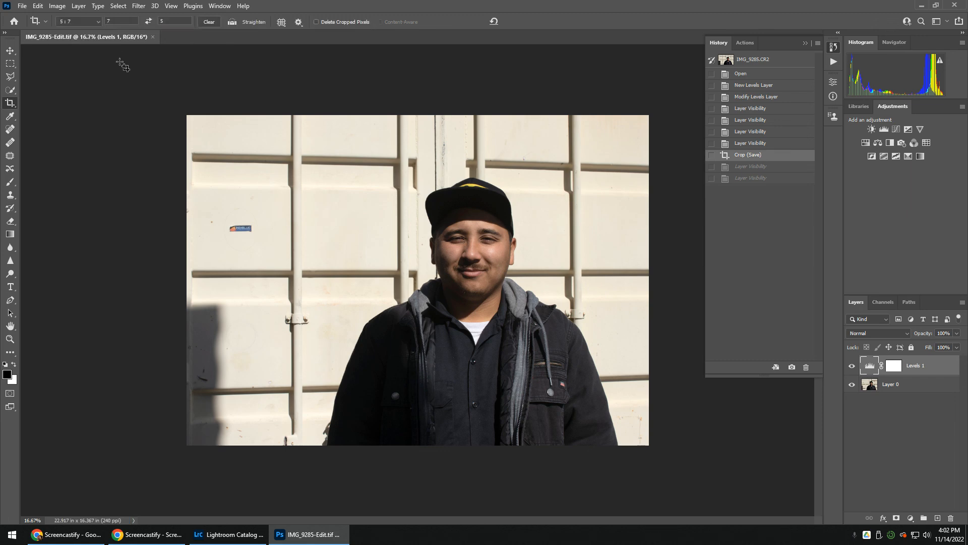
Step: Switch to Lightroom Classic, cancel the photo import, and select the original IMG_9285.CR2 beside the edited copy
left_click(223, 536)
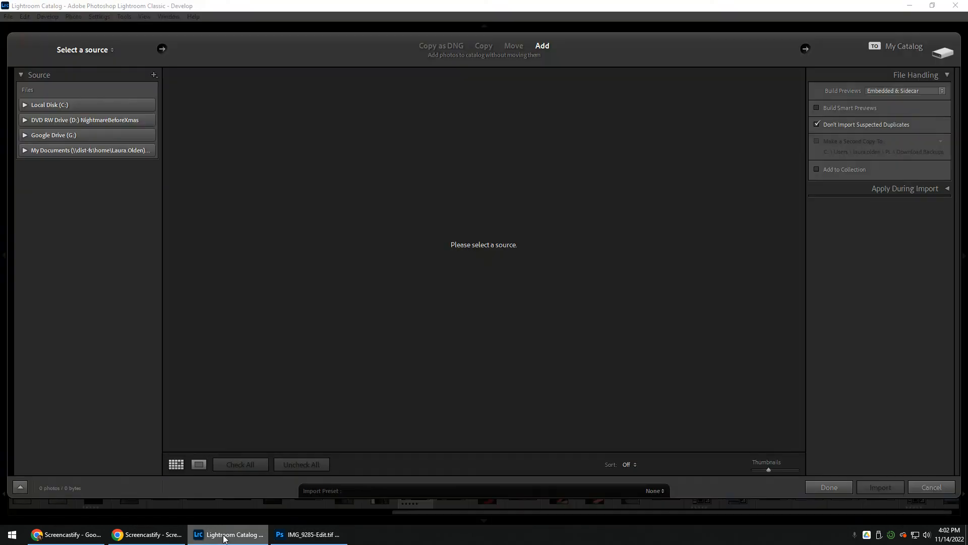
left_click(941, 488)
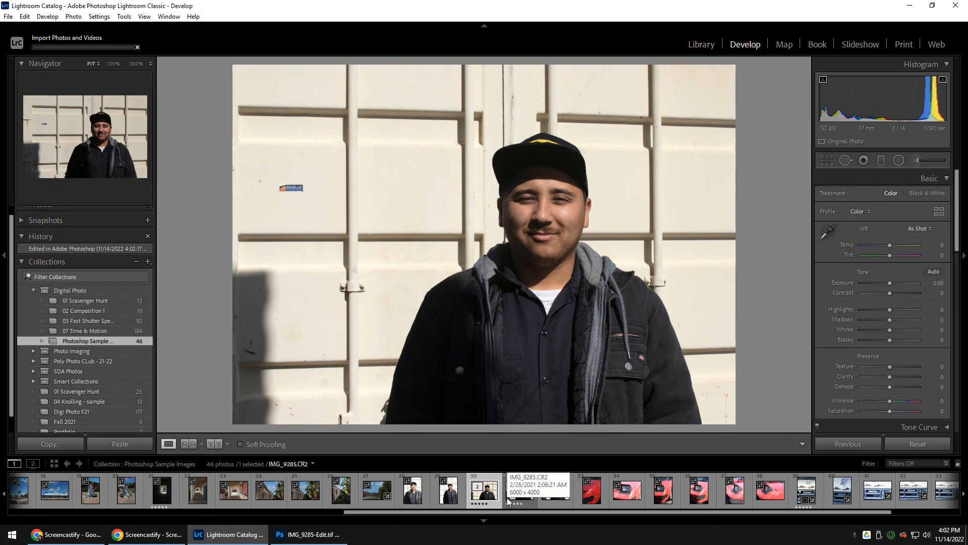
left_click(507, 501)
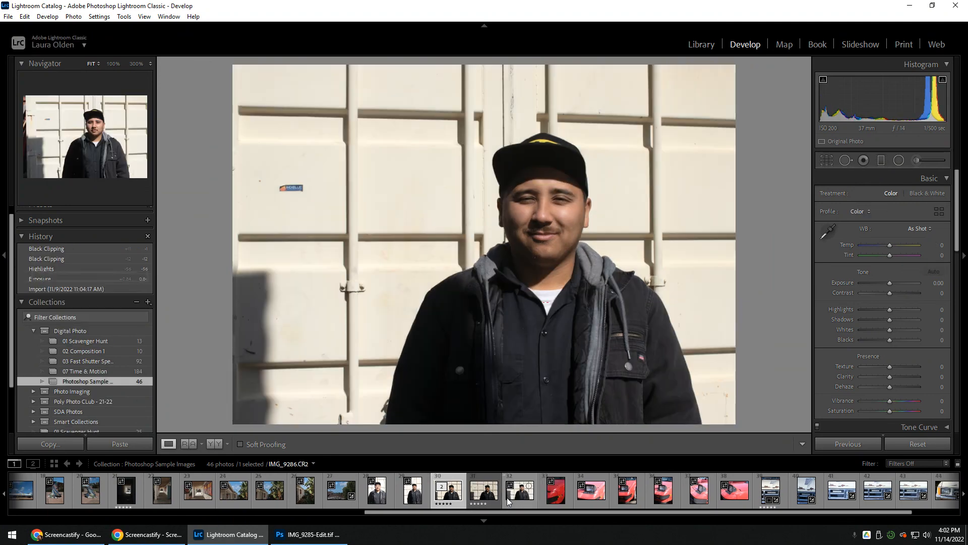